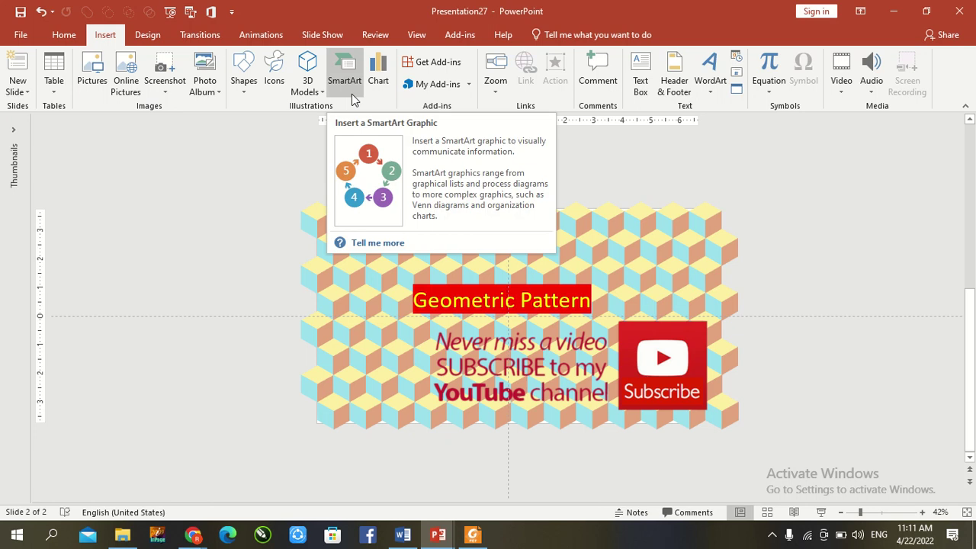
Start a new presentation with one blank-layout slide and the thumbnail pane collapsed
key(ctrl+n)
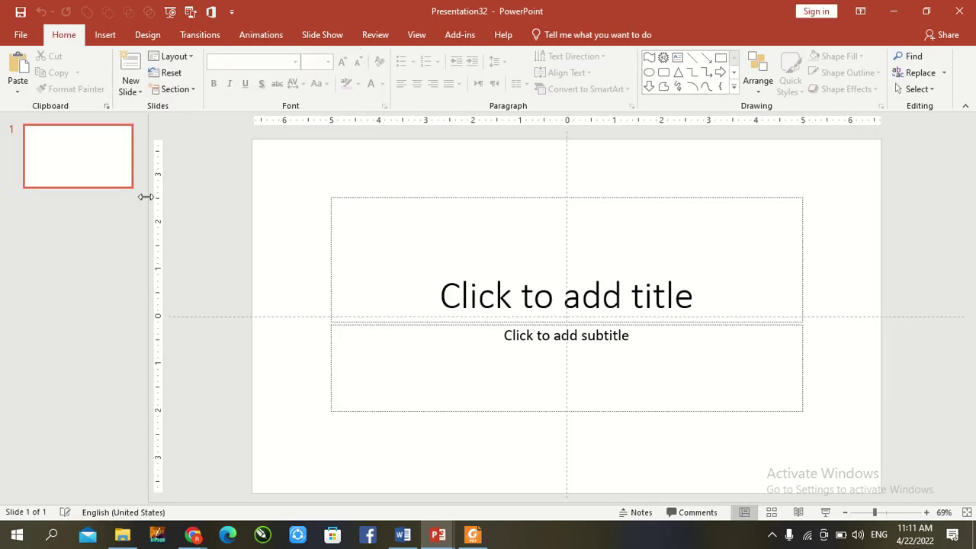
drag(149, 197, 4, 296)
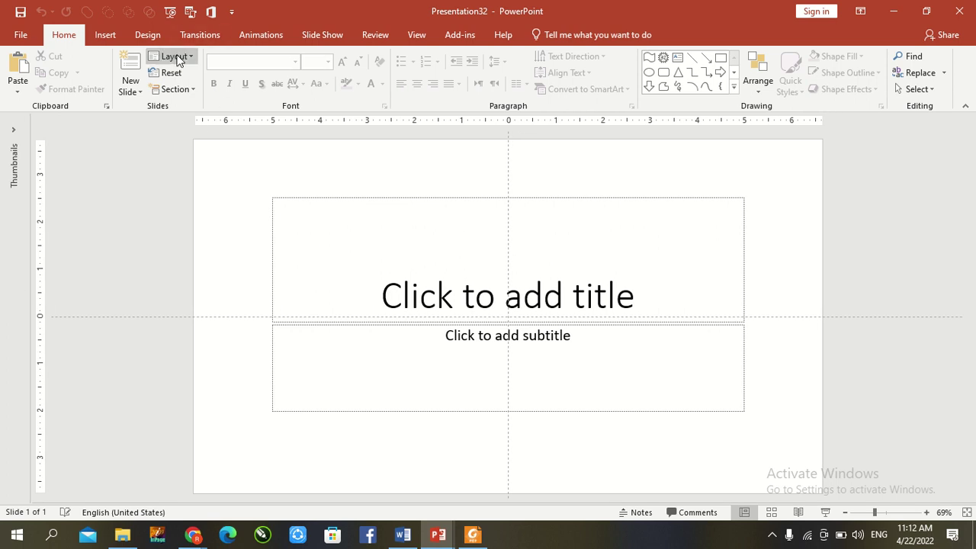
click(172, 56)
click(180, 236)
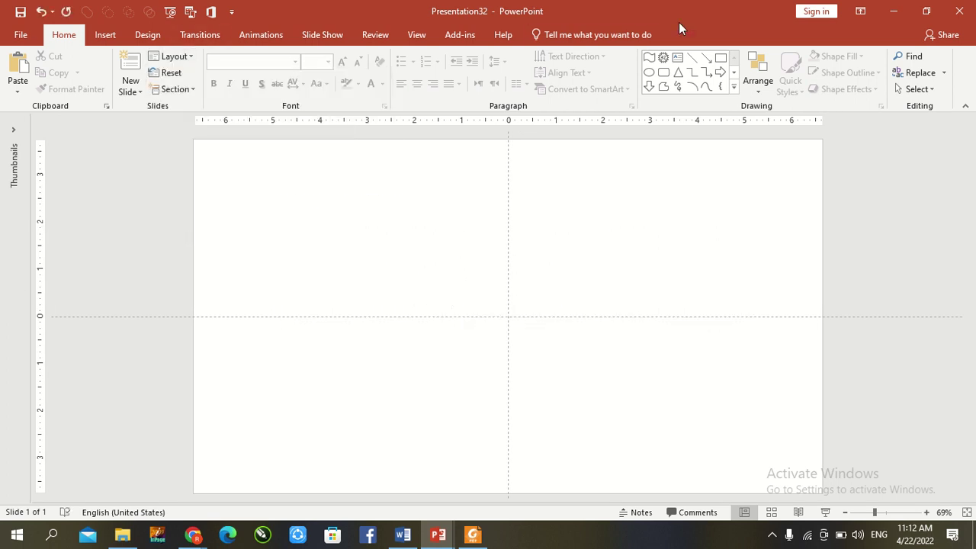
click(721, 58)
Draw a 1 x 1 inch square and remove its outline
drag(334, 192, 366, 231)
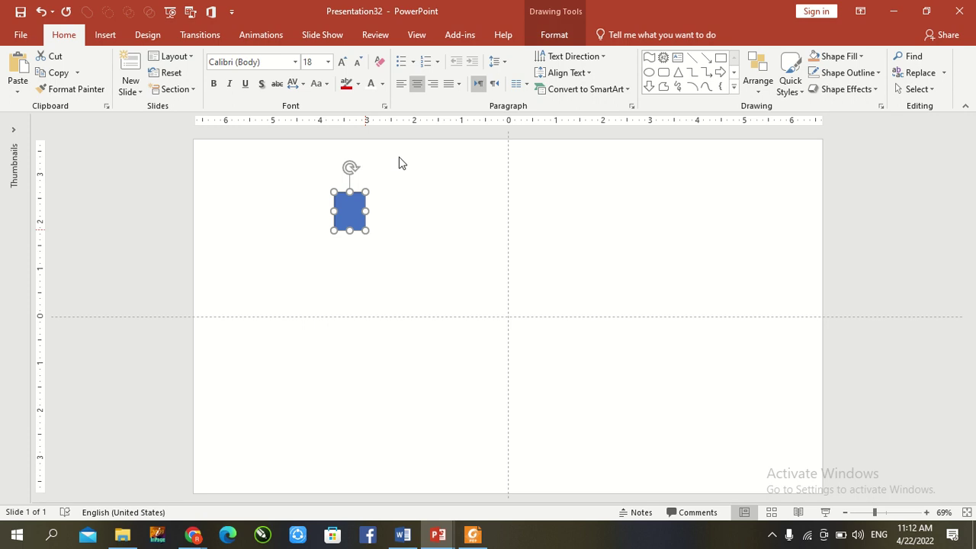
click(543, 35)
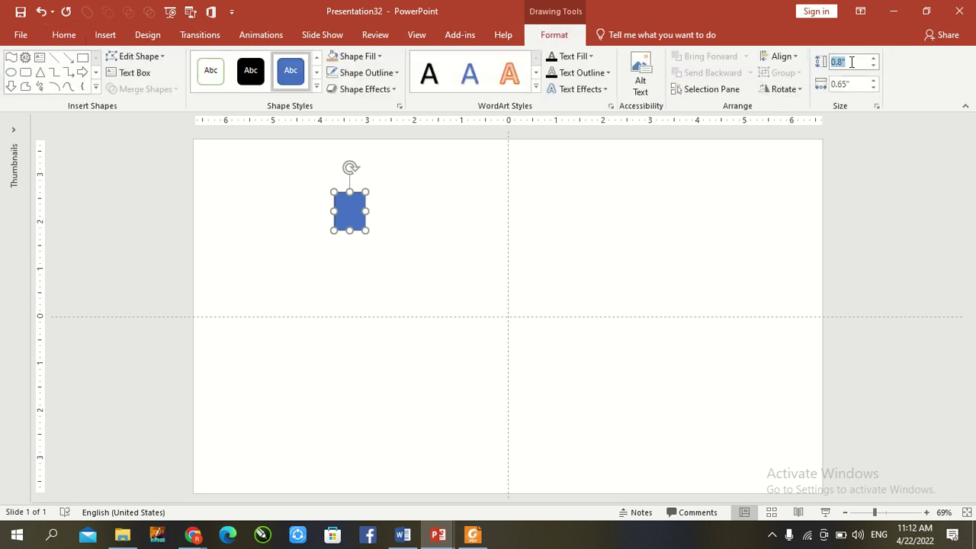
text(1)
key(Tab)
text(1)
key(Return)
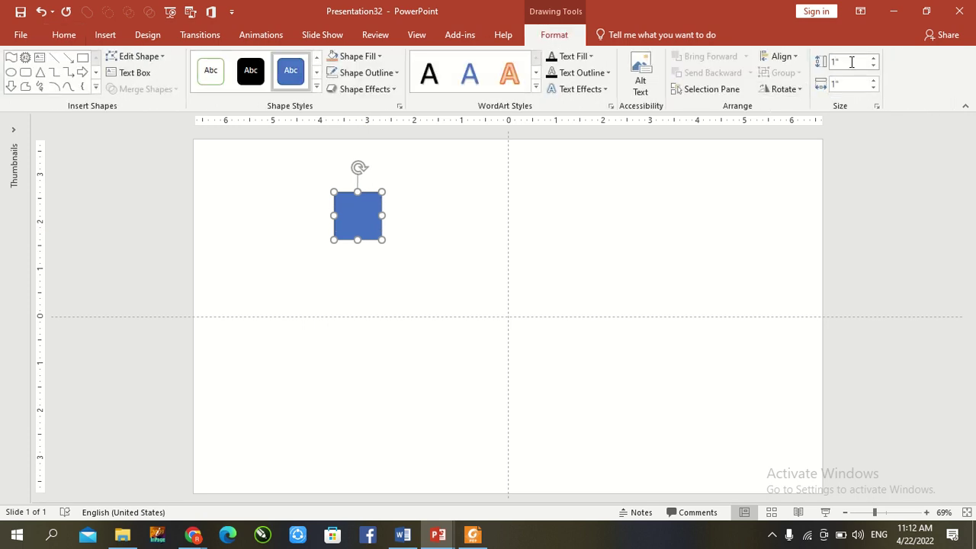
click(375, 57)
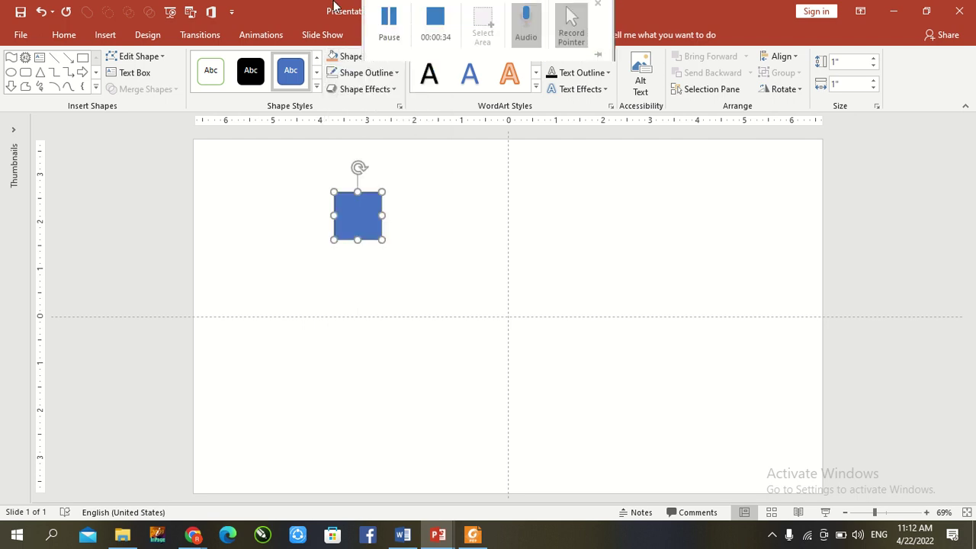
click(360, 73)
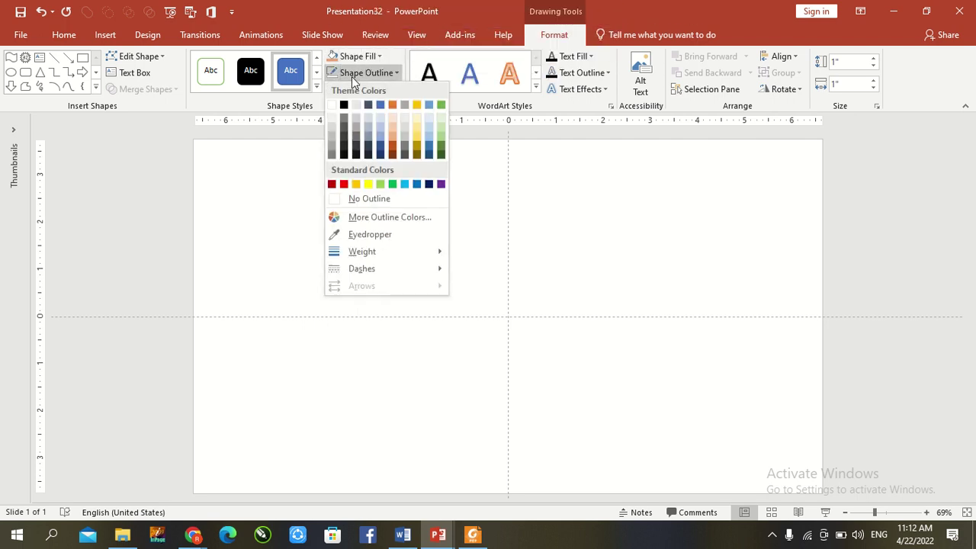
click(362, 200)
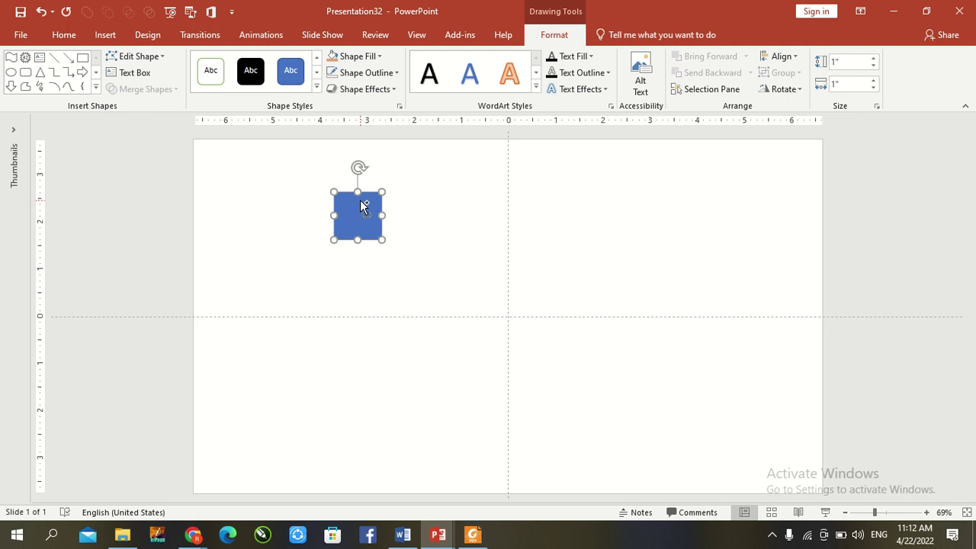
Duplicate the square into a row of three and paste the yellow, light-blue and salmon swatches
key(ctrl+d)
drag(375, 227, 432, 211)
click(354, 231)
drag(354, 230, 291, 219)
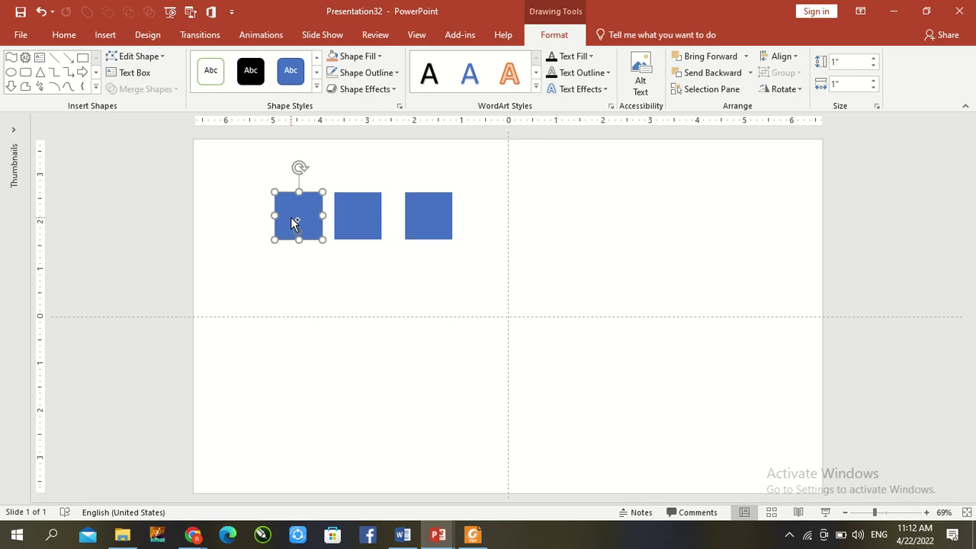
key(ctrl+v)
Fill the first square yellow by eyedropping the yellow swatch
click(361, 188)
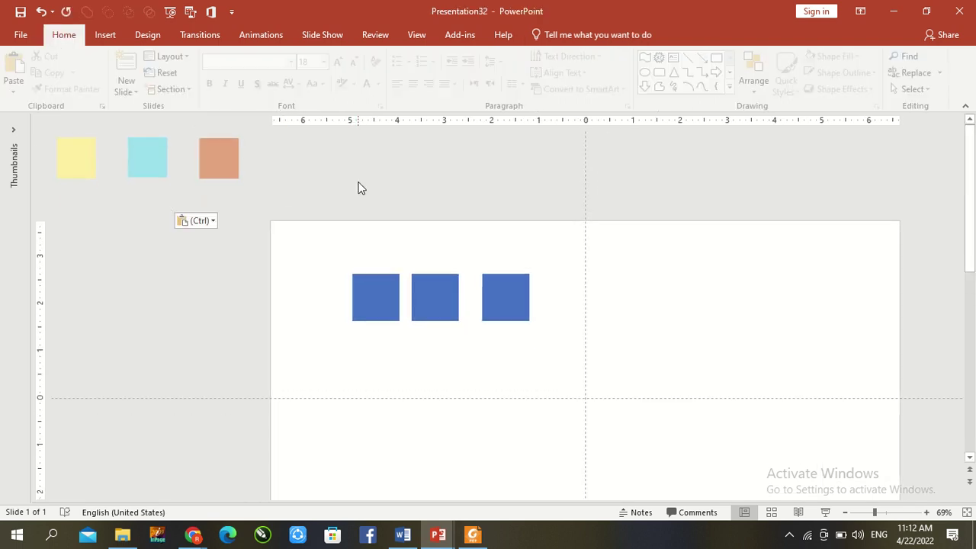
mouse_move(328, 5)
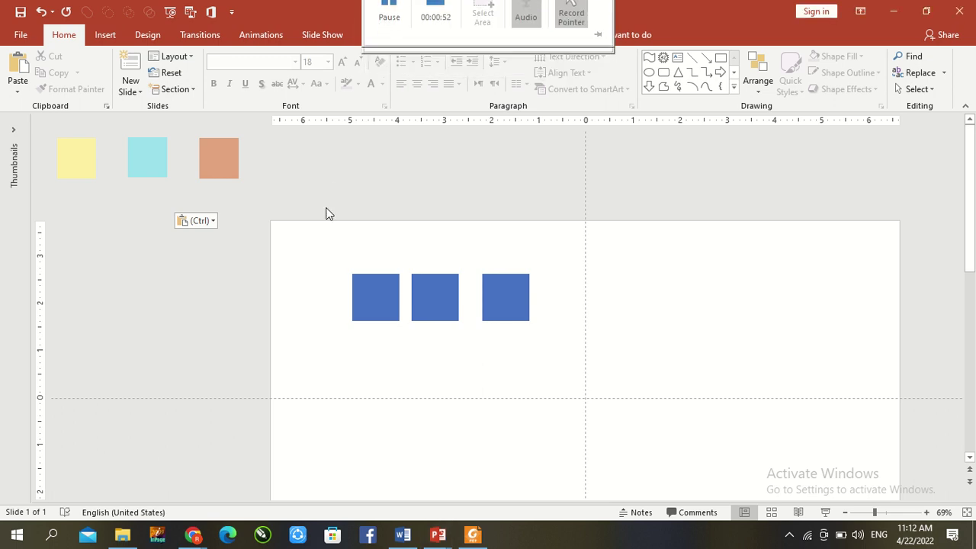
click(374, 285)
click(554, 35)
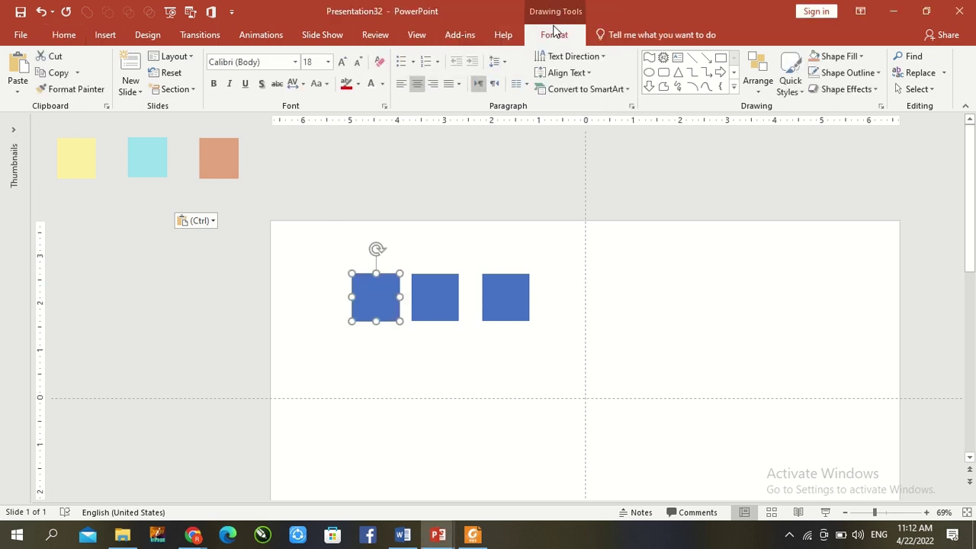
mouse_move(385, 4)
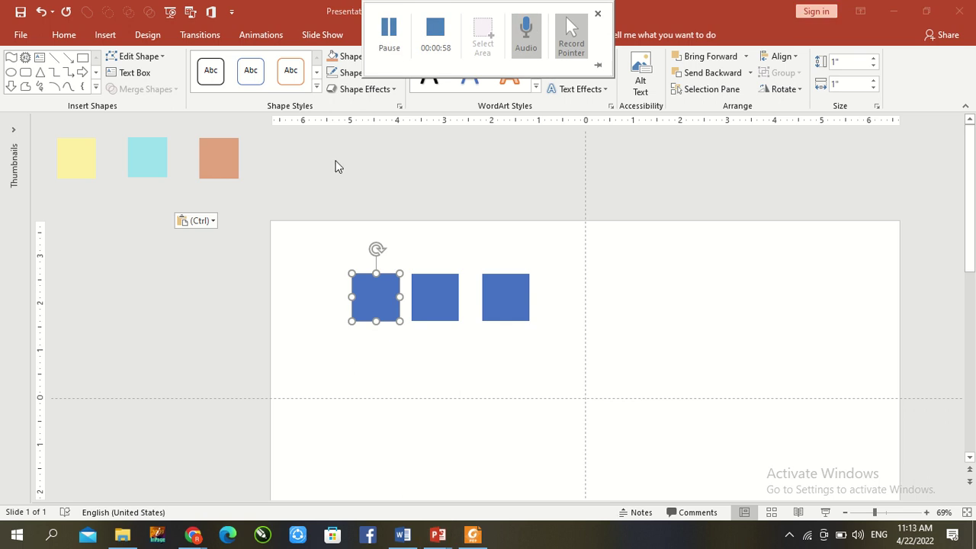
click(358, 61)
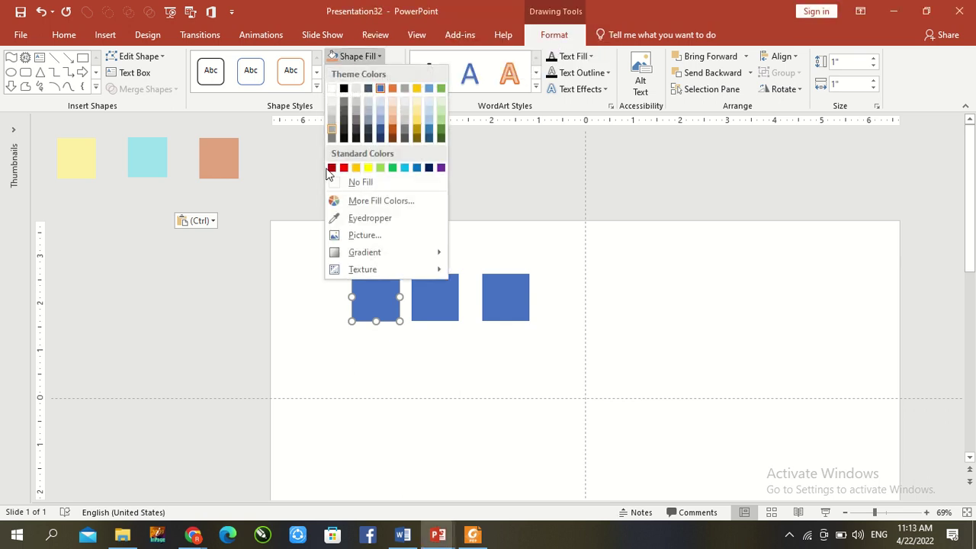
click(357, 218)
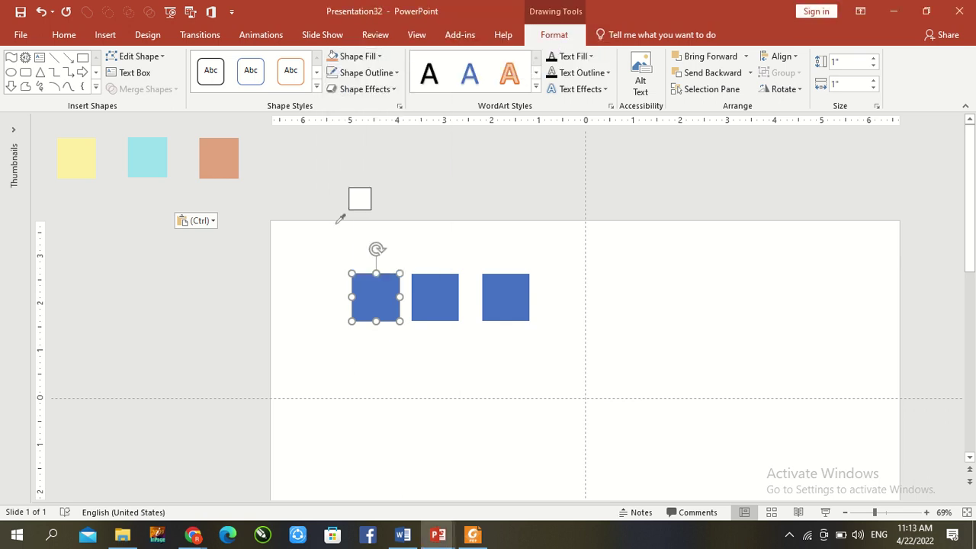
click(78, 154)
Eyedrop the light-blue and salmon swatches into the second and third squares
click(424, 298)
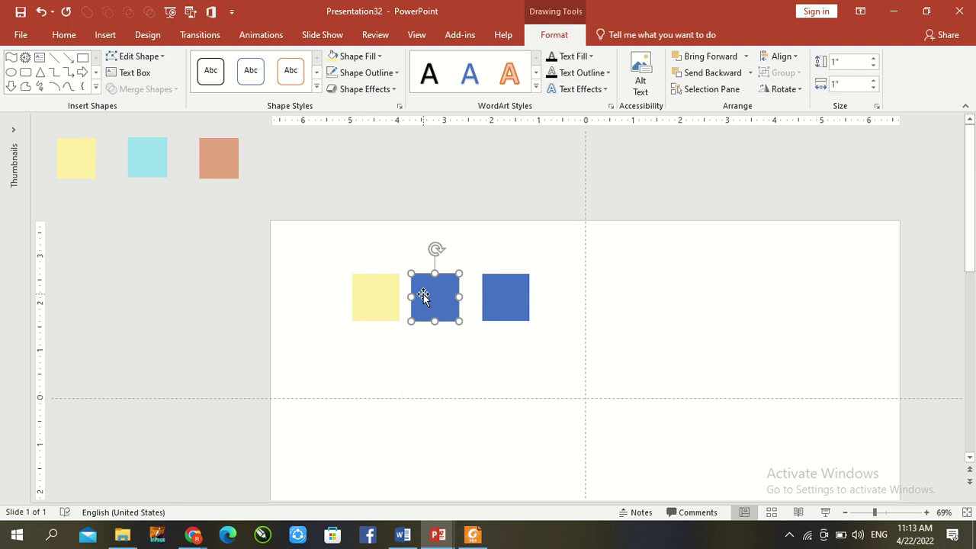
click(357, 57)
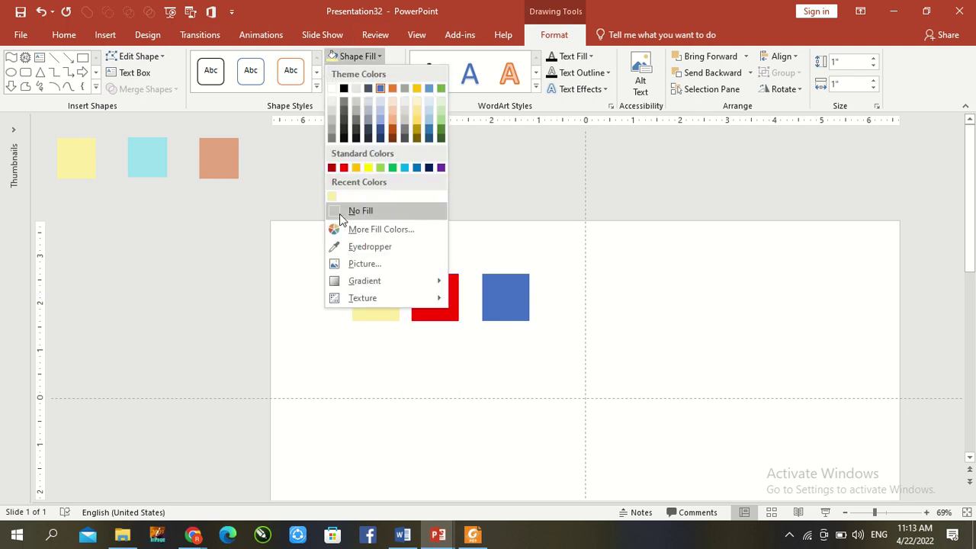
click(370, 246)
click(154, 164)
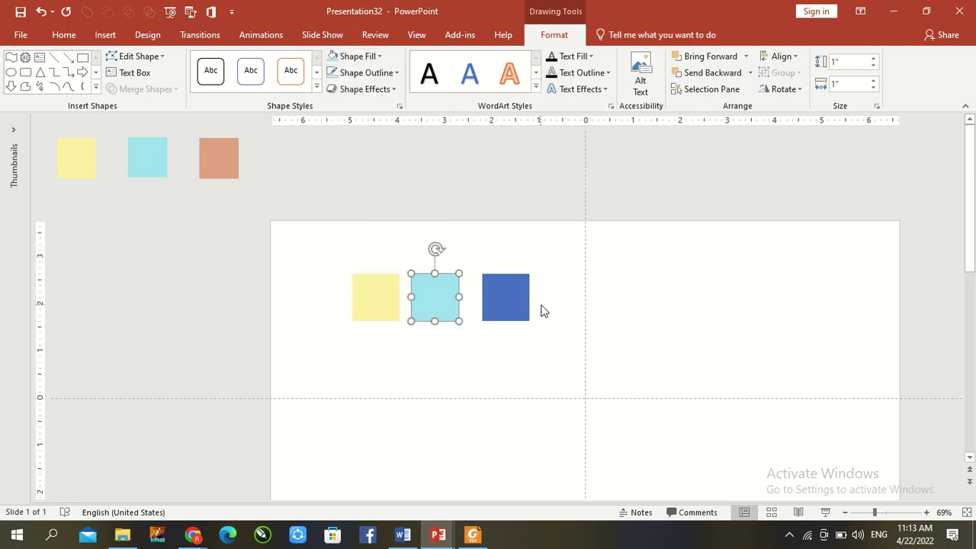
click(501, 298)
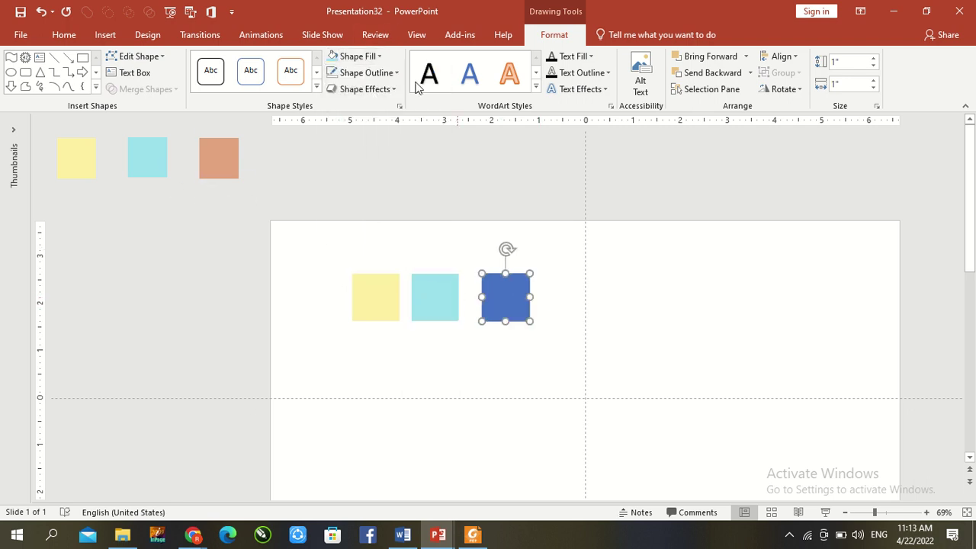
click(377, 56)
click(375, 245)
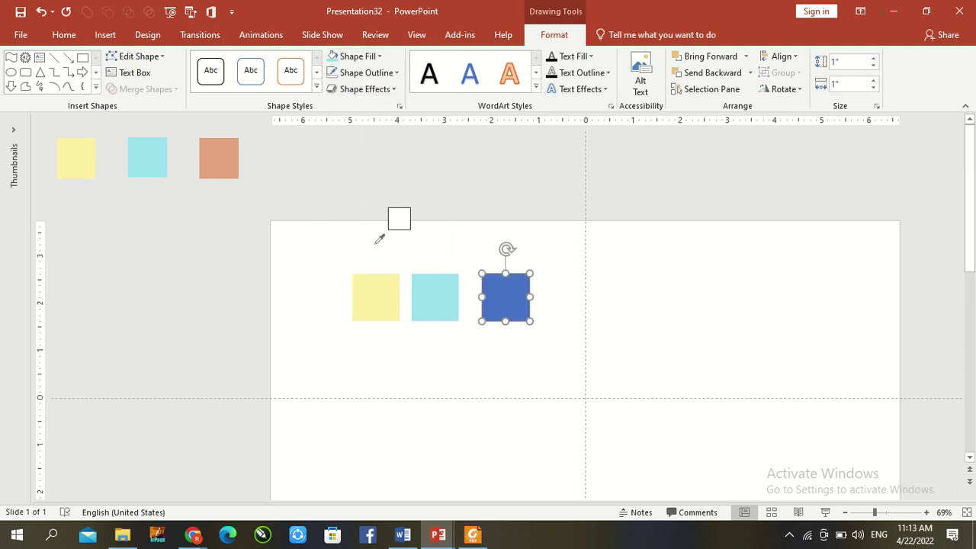
click(232, 160)
click(343, 190)
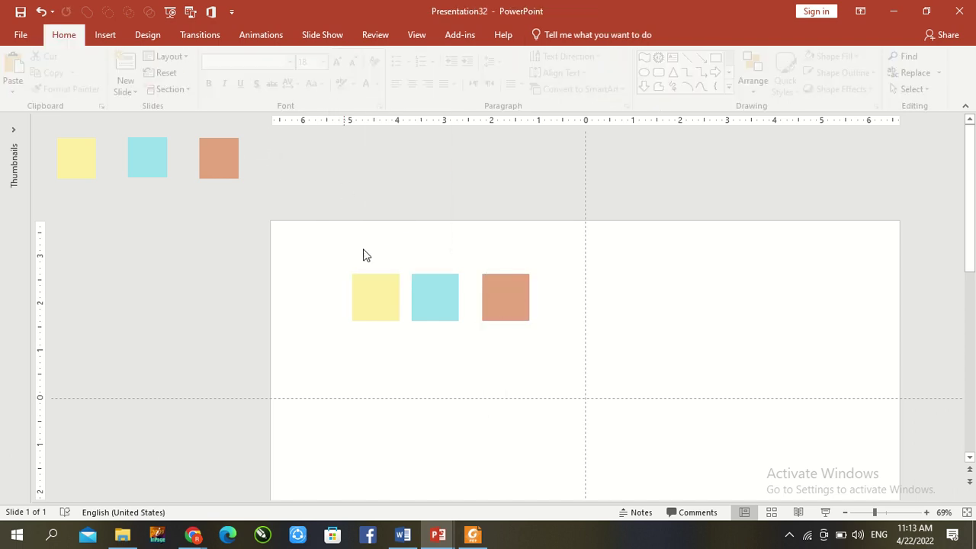
Tilt the yellow square with a parallel 3-D rotation and the light-blue one with Isometric: Right Up
click(377, 291)
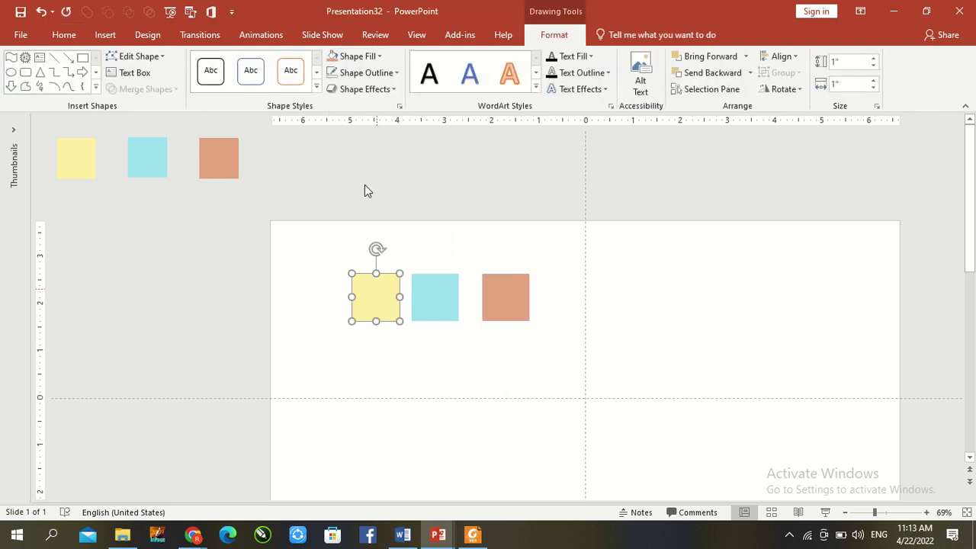
click(363, 83)
mouse_move(405, 308)
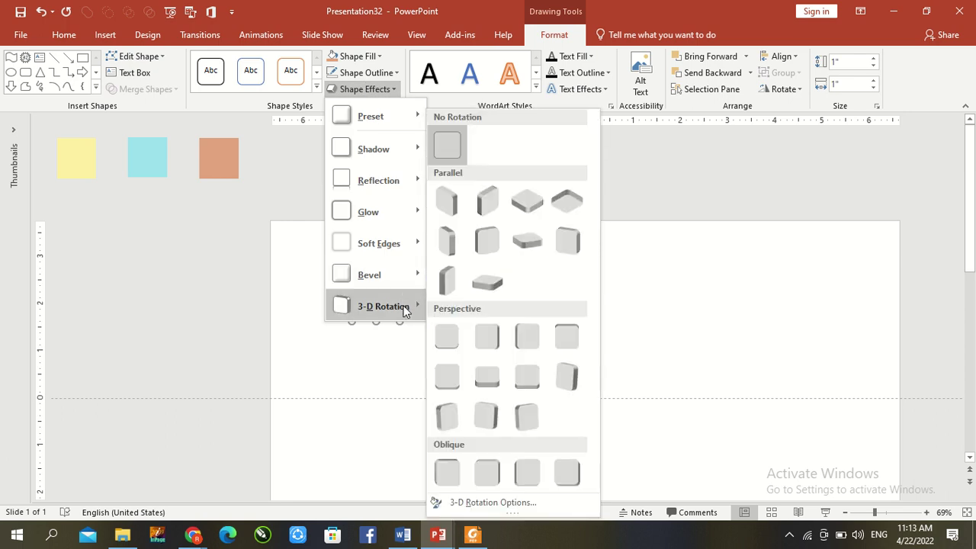
click(522, 201)
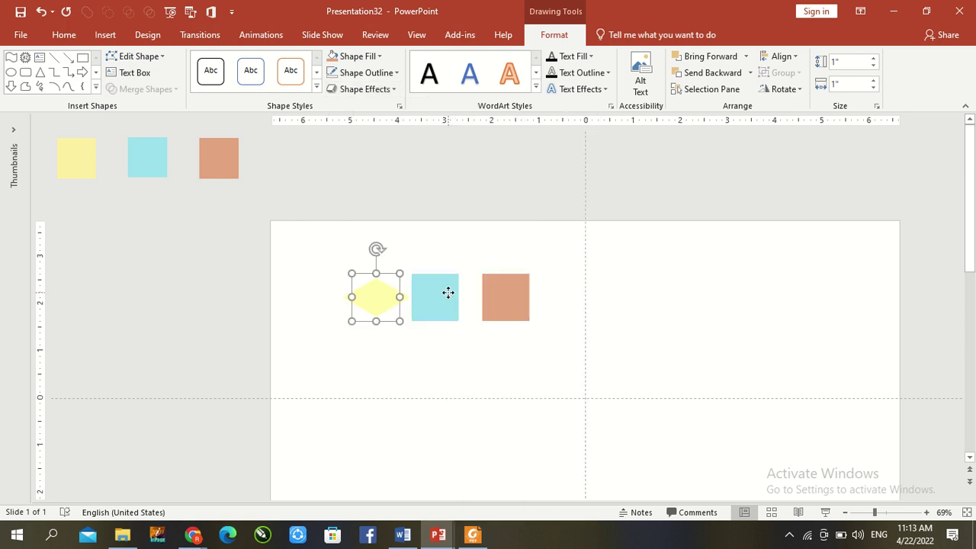
click(448, 295)
click(390, 90)
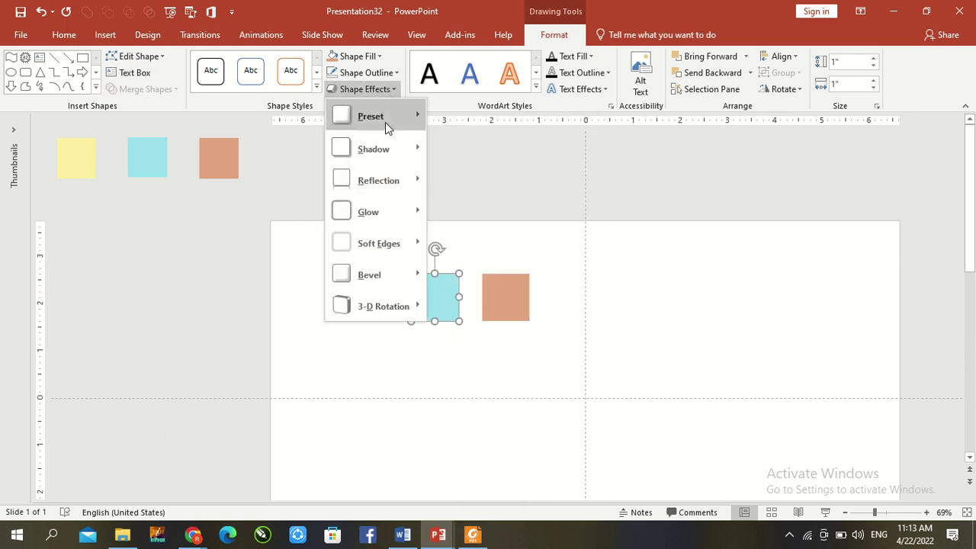
mouse_move(390, 297)
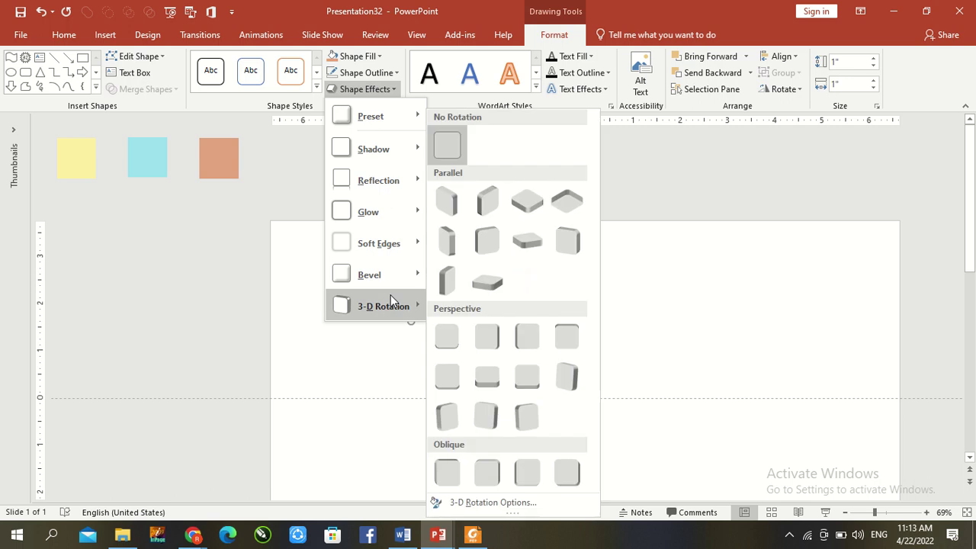
click(466, 216)
Apply a parallel 3-D rotation preset to the salmon square
click(498, 285)
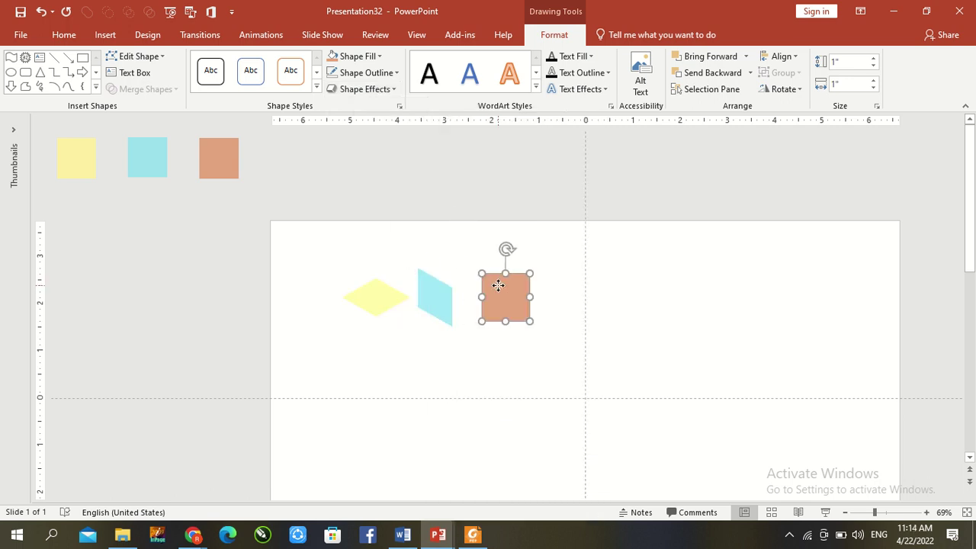
click(366, 74)
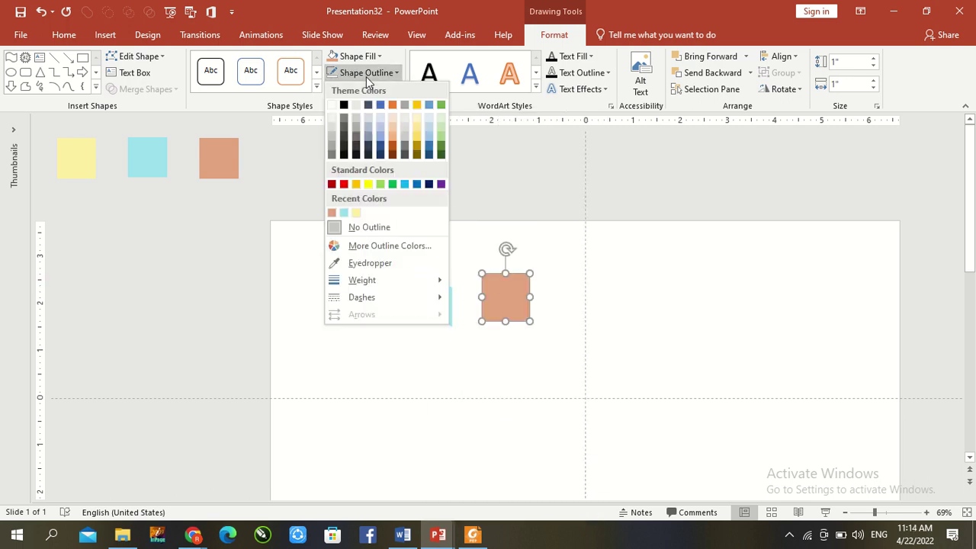
click(302, 147)
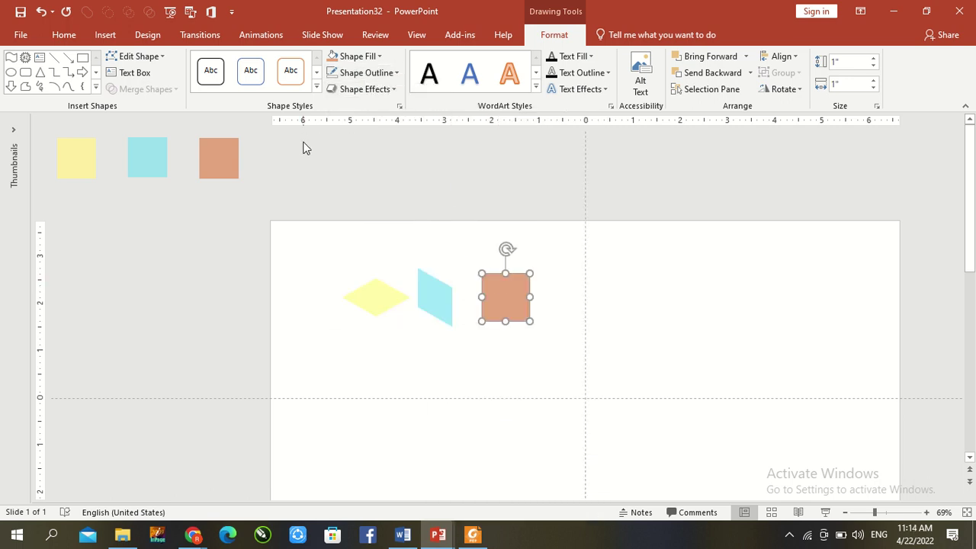
click(367, 89)
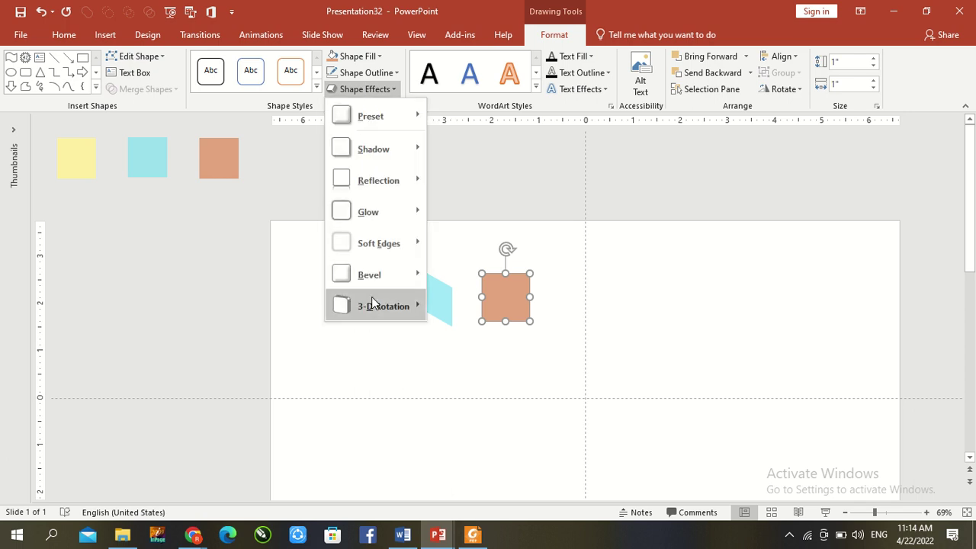
mouse_move(372, 305)
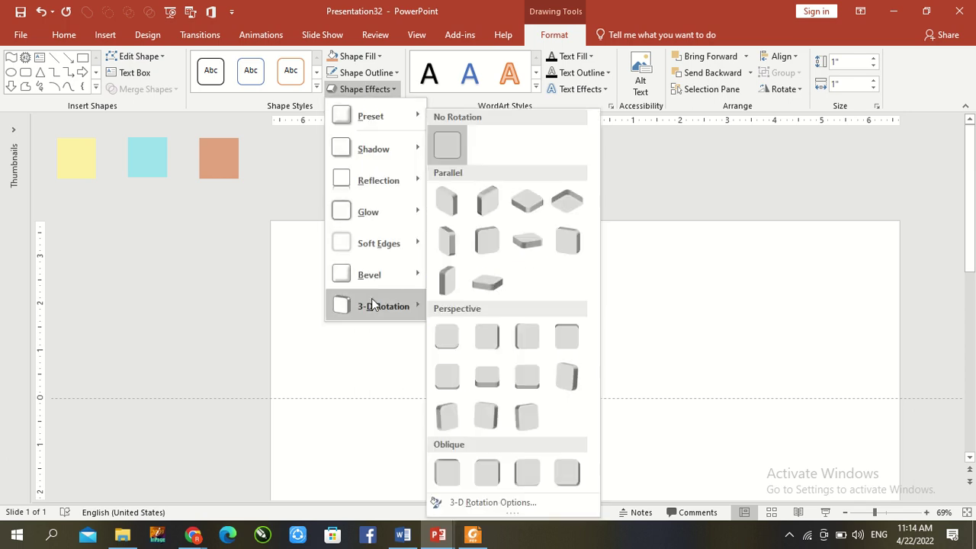
click(488, 212)
click(471, 254)
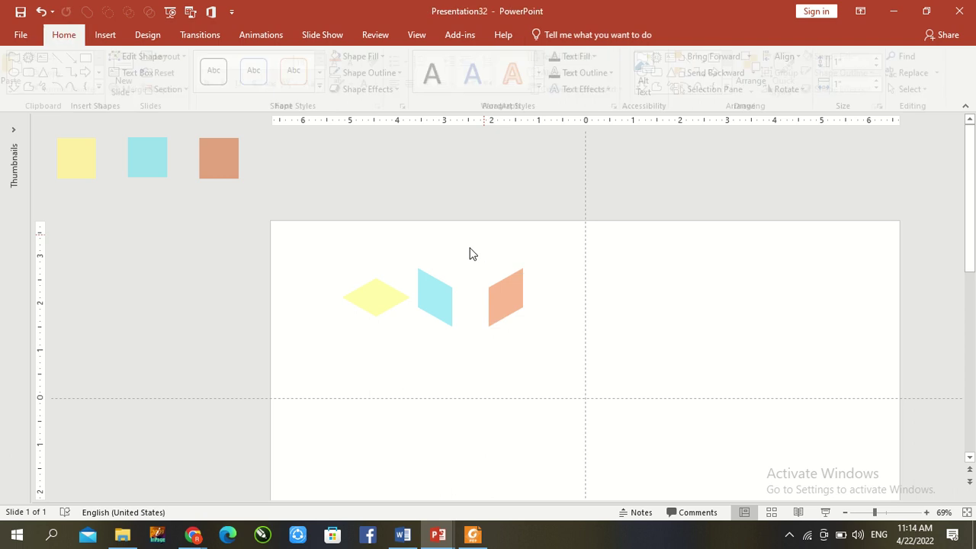
click(379, 298)
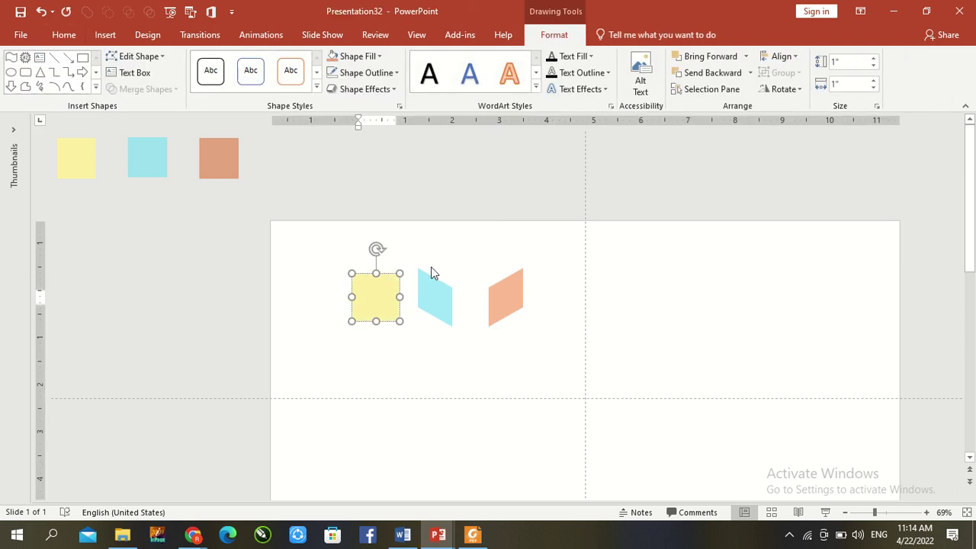
click(420, 240)
mouse_move(390, 23)
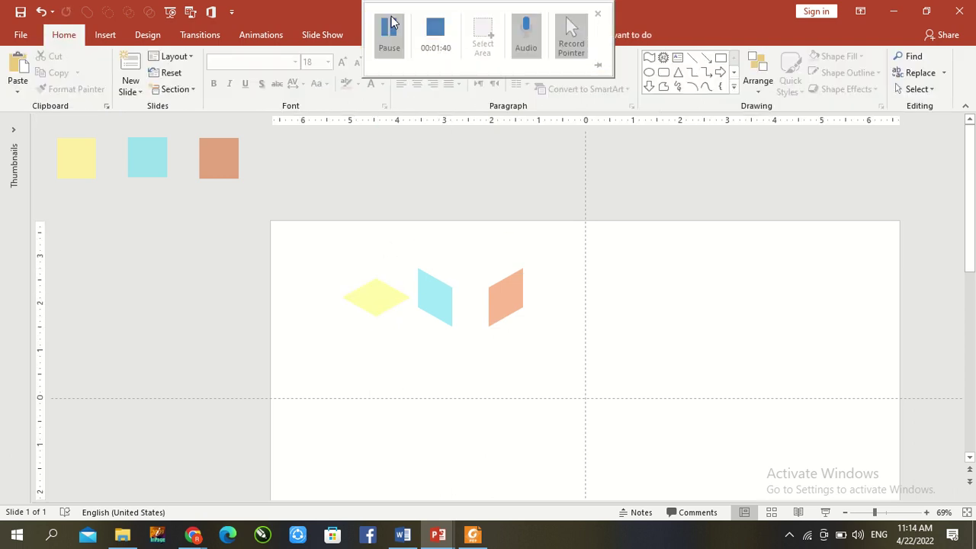
Drag the yellow diamond onto the other faces and slide the blue face beneath it
drag(378, 296, 493, 269)
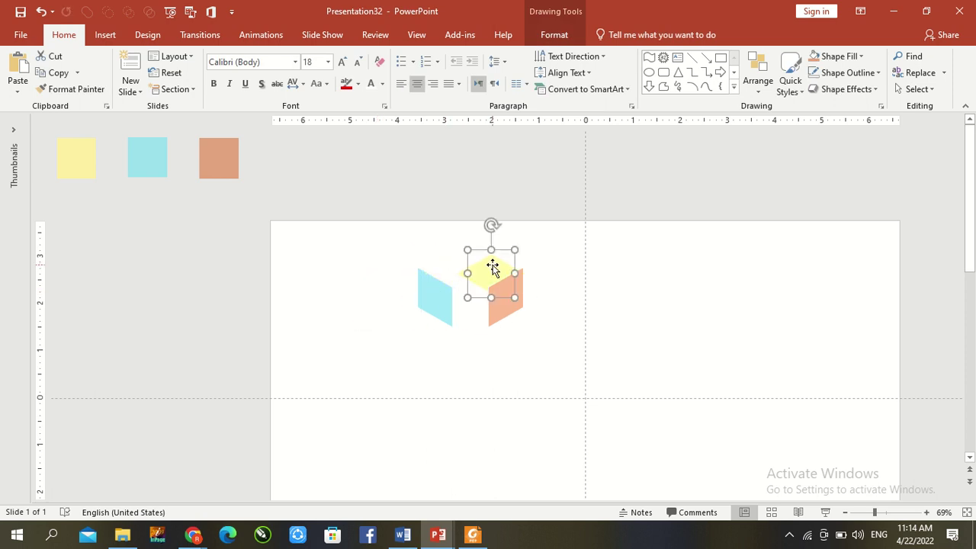
click(440, 302)
drag(436, 303, 475, 307)
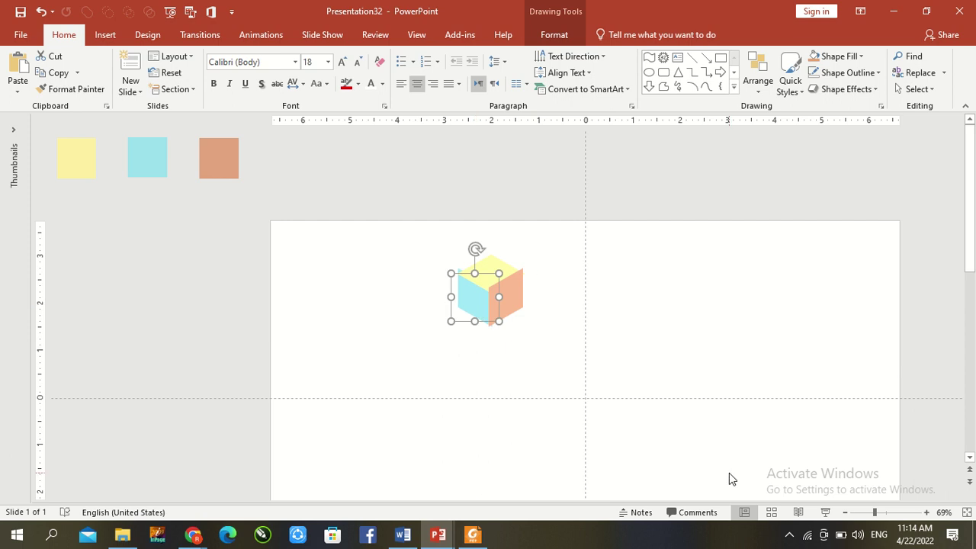
Zoom in and nudge the yellow top face up, left and down toward the other faces
click(890, 512)
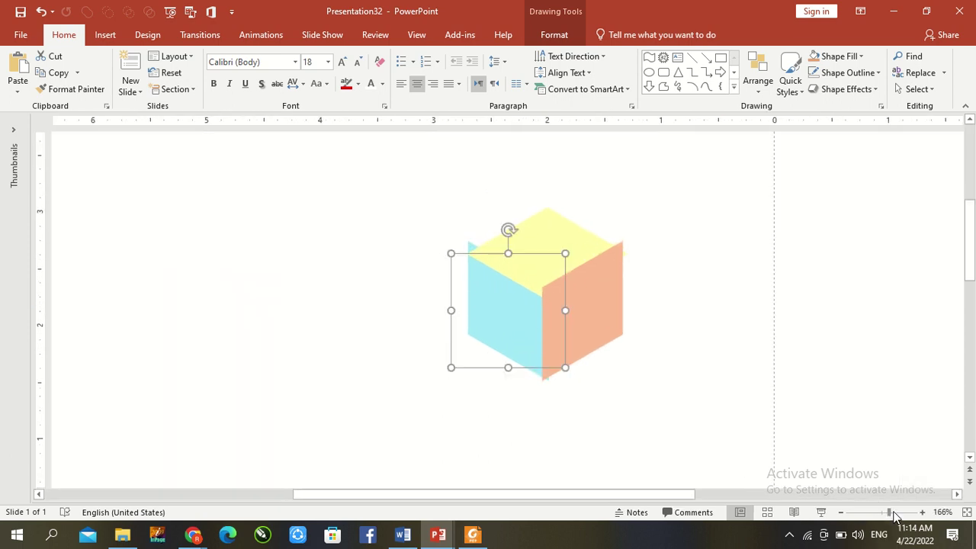
key(ctrl+Up)
key(ctrl+Up)
key(ctrl+Up)
key(ctrl+Up)
key(ctrl+Up)
key(ctrl+Up)
key(ctrl+Up)
key(ctrl+Up)
key(ctrl+Up)
key(ctrl+Up)
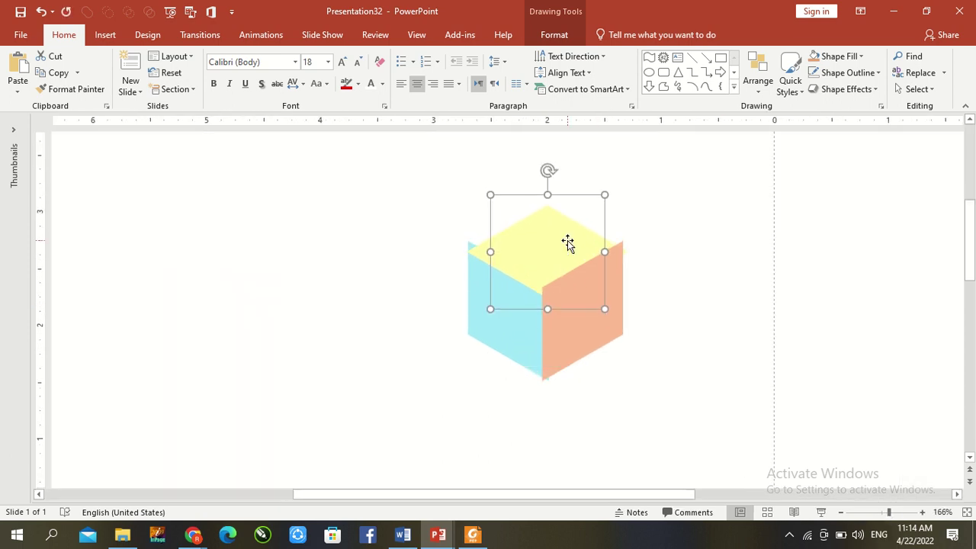
key(ctrl+Left)
key(ctrl+Left)
key(ctrl+Left)
key(ctrl+Left)
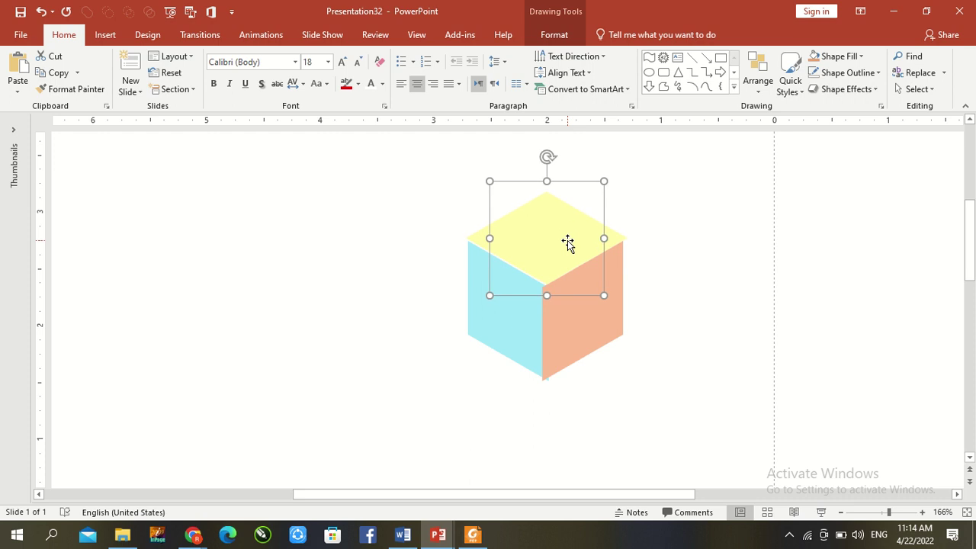
key(ctrl+Down)
key(ctrl+Down)
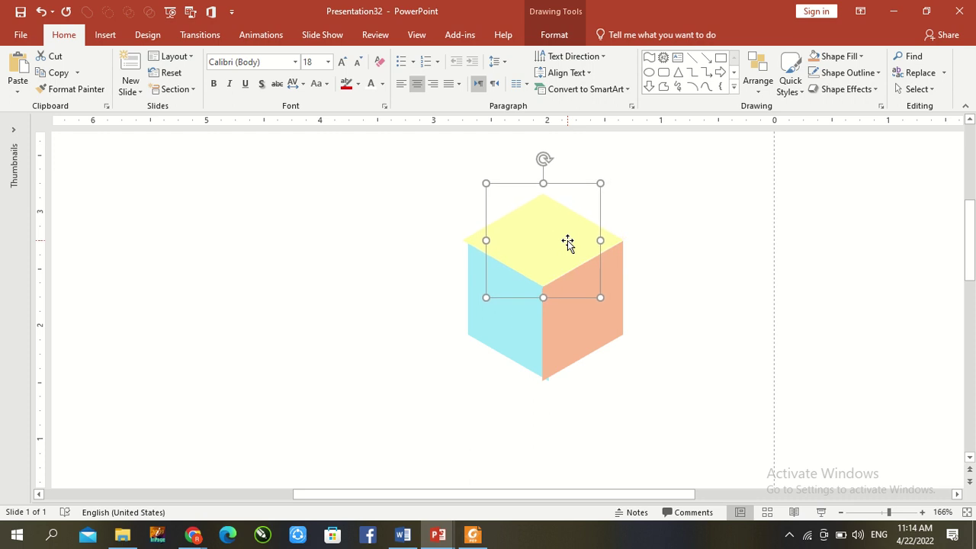
key(ctrl+Down)
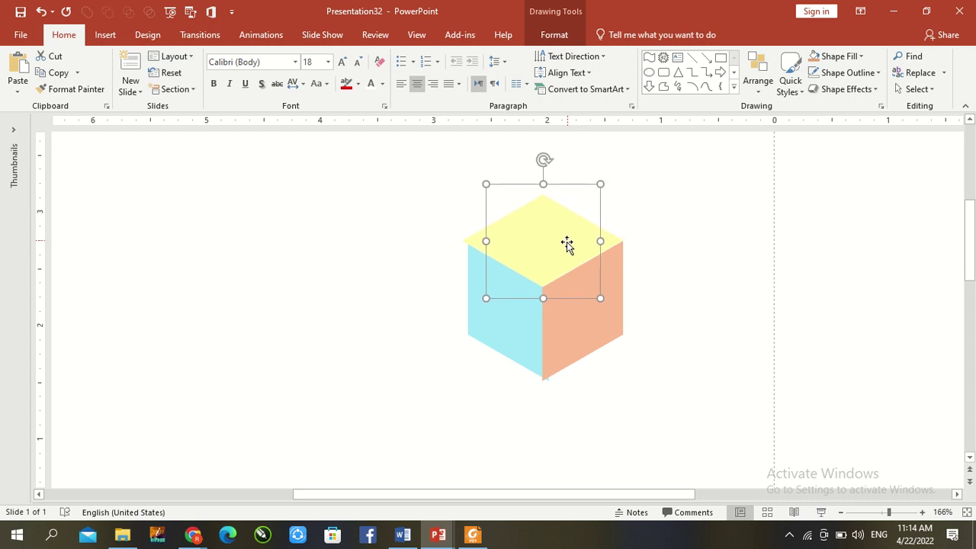
Nudge the blue left face until it meets the yellow and salmon faces
click(514, 324)
key(ctrl+Left)
key(ctrl+Left)
key(ctrl+Left)
key(ctrl+Left)
key(ctrl+Left)
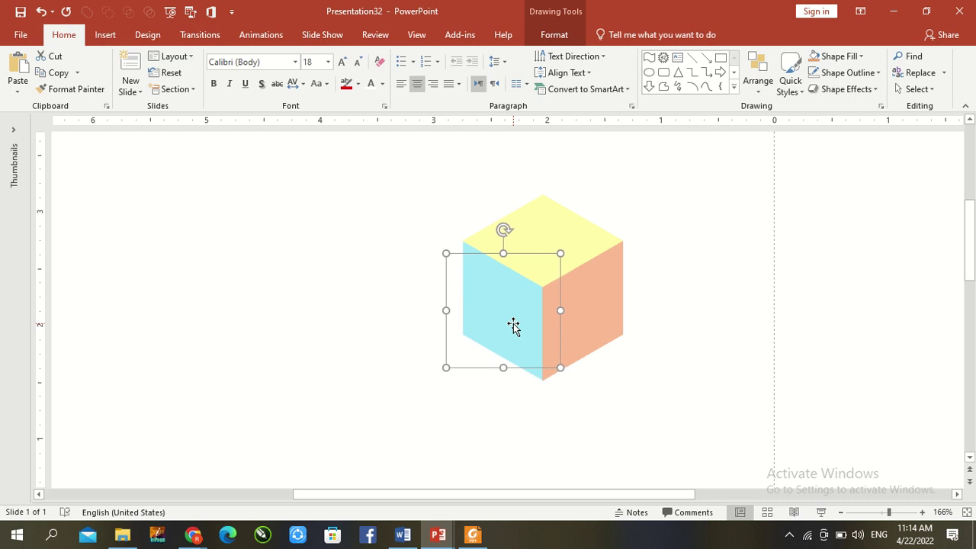
key(ctrl+Up)
key(ctrl+Up)
key(ctrl+Right)
key(ctrl+Right)
key(ctrl+Down)
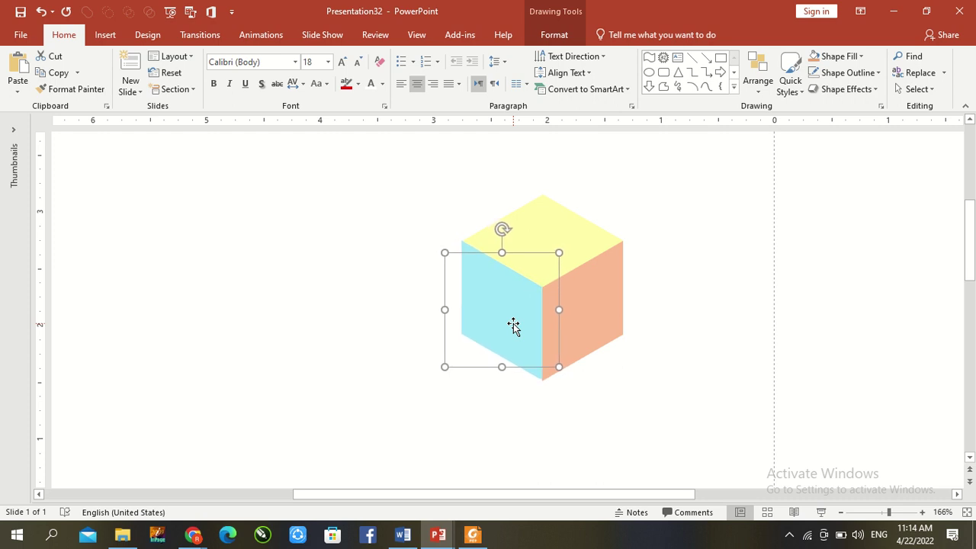
key(ctrl+Down)
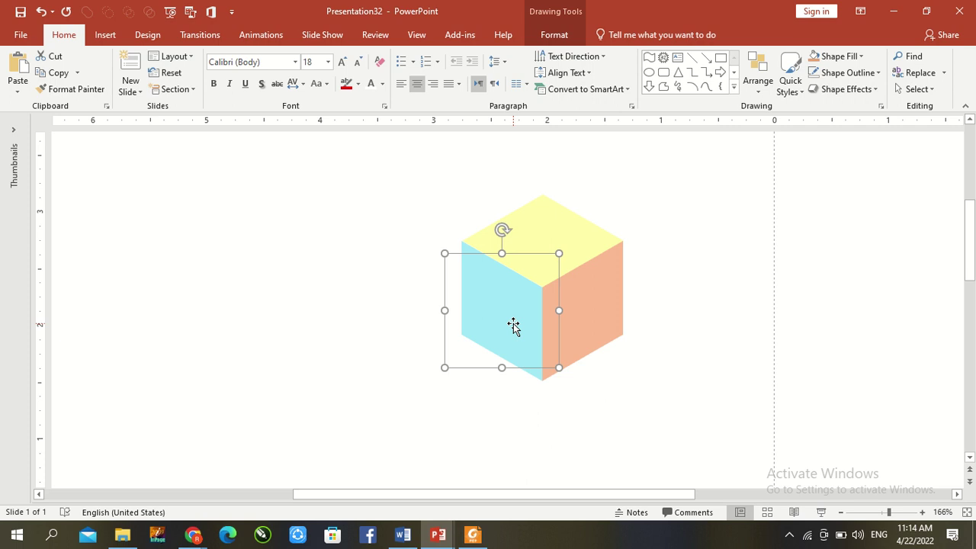
Lower the yellow face one pixel, then select all three faces and group them
click(540, 245)
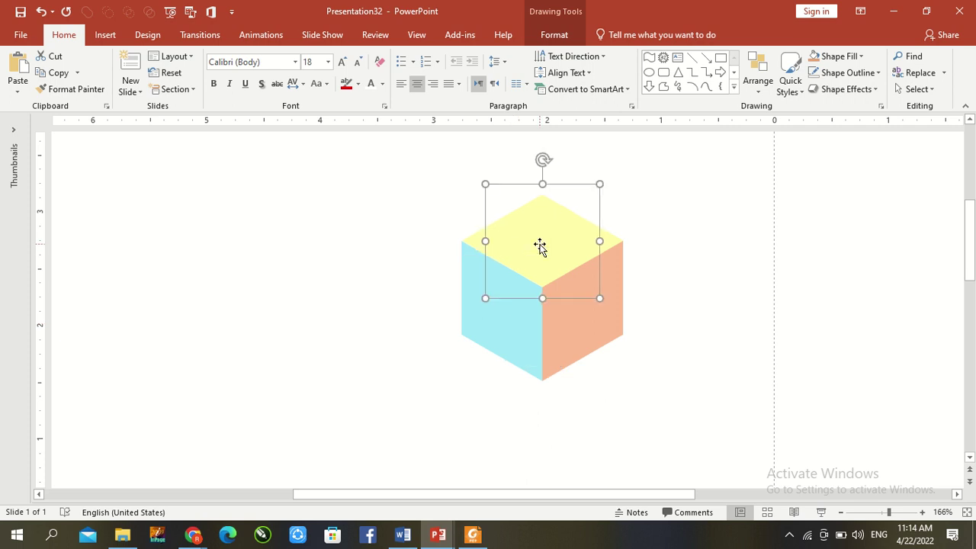
key(ctrl+Down)
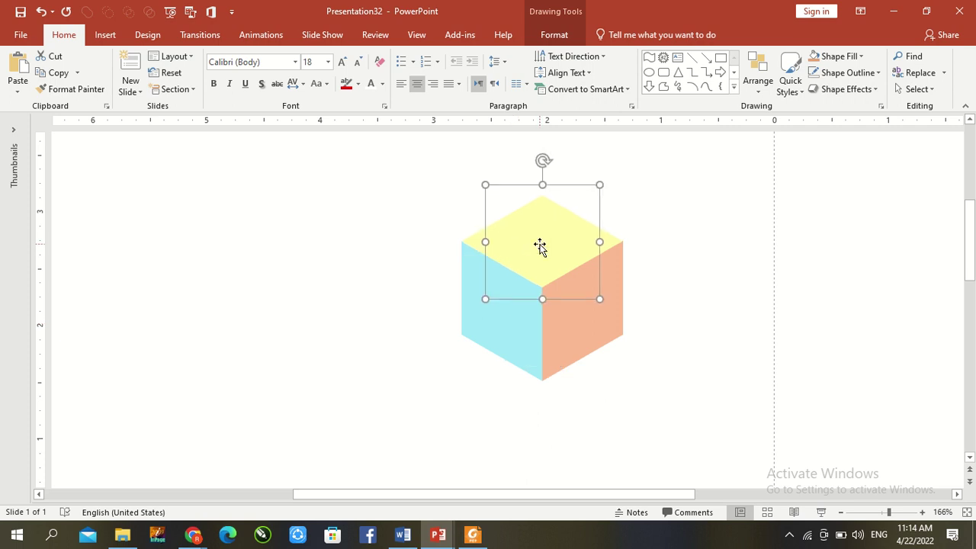
click(637, 300)
key(ctrl+a)
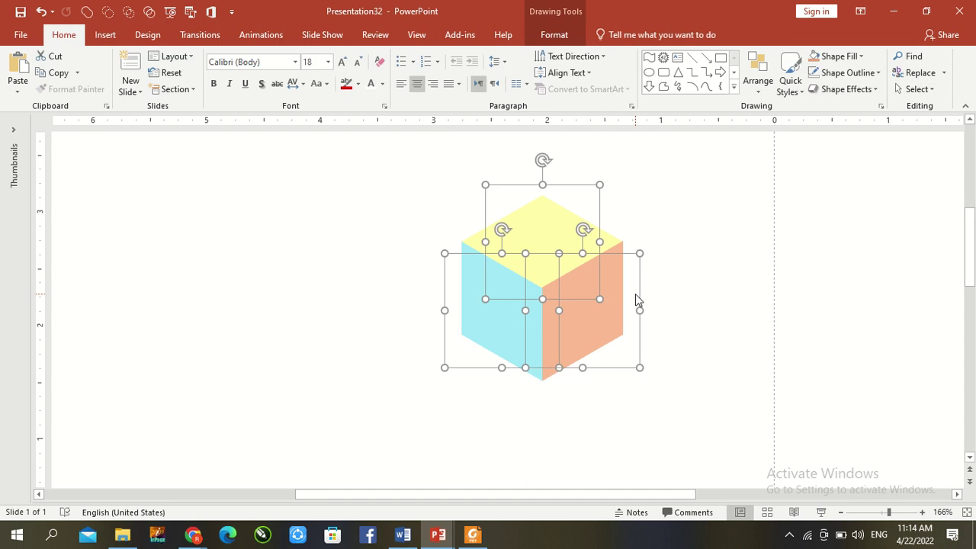
key(ctrl+g)
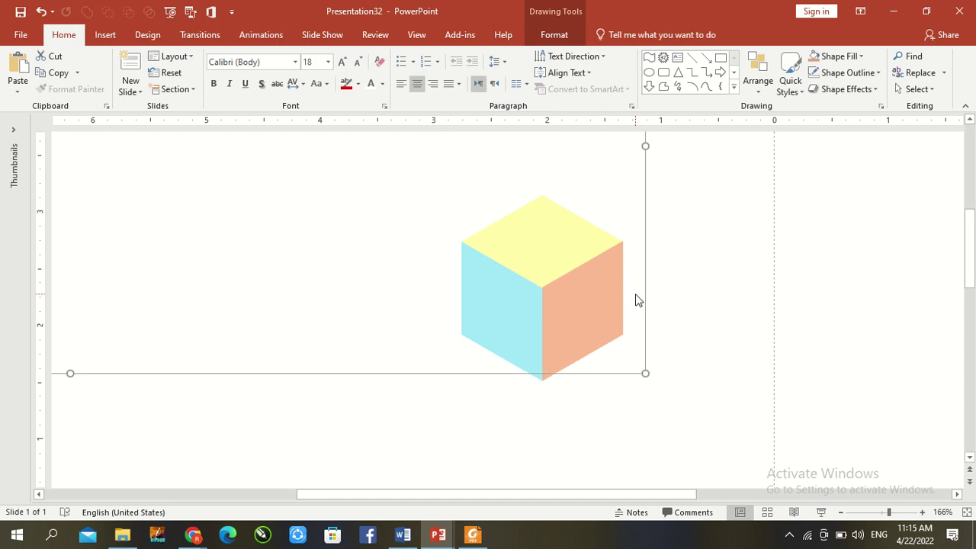
Ungroup and regroup the three cube faces, then move the cube to the slide's top-left edge
click(871, 516)
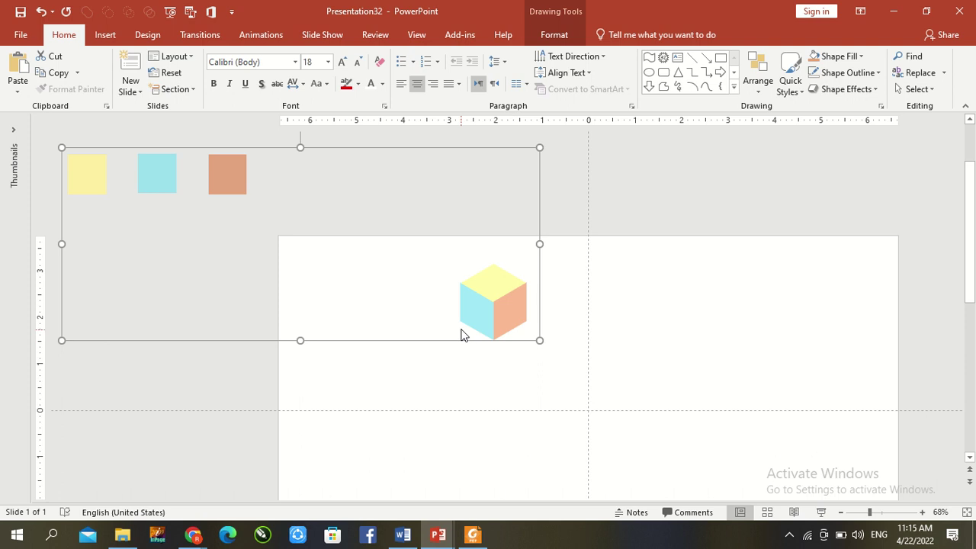
right_click(508, 276)
mouse_move(589, 364)
click(632, 396)
drag(708, 313, 584, 378)
click(401, 197)
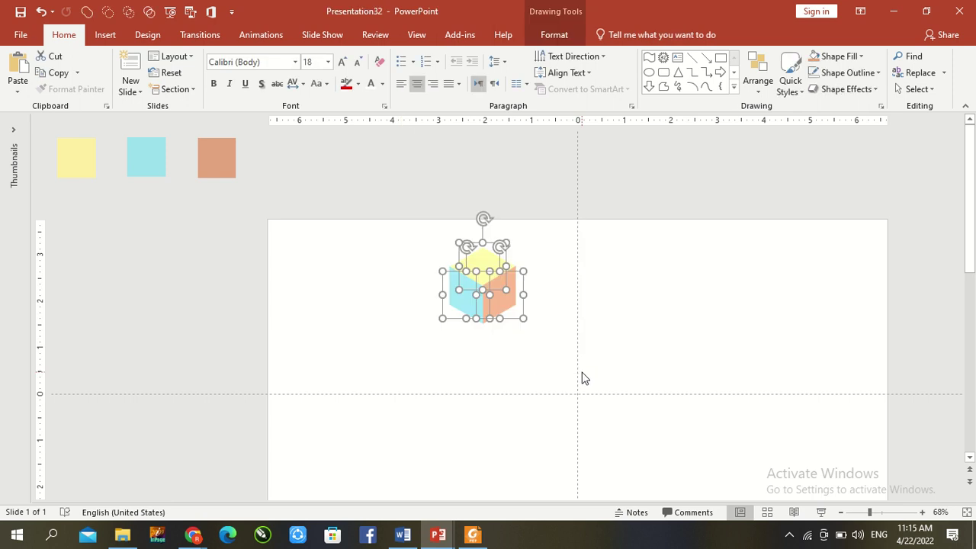
key(ctrl+g)
drag(476, 275, 340, 219)
Try shifting the left and right cubes into alignment, undoing both moves
click(278, 222)
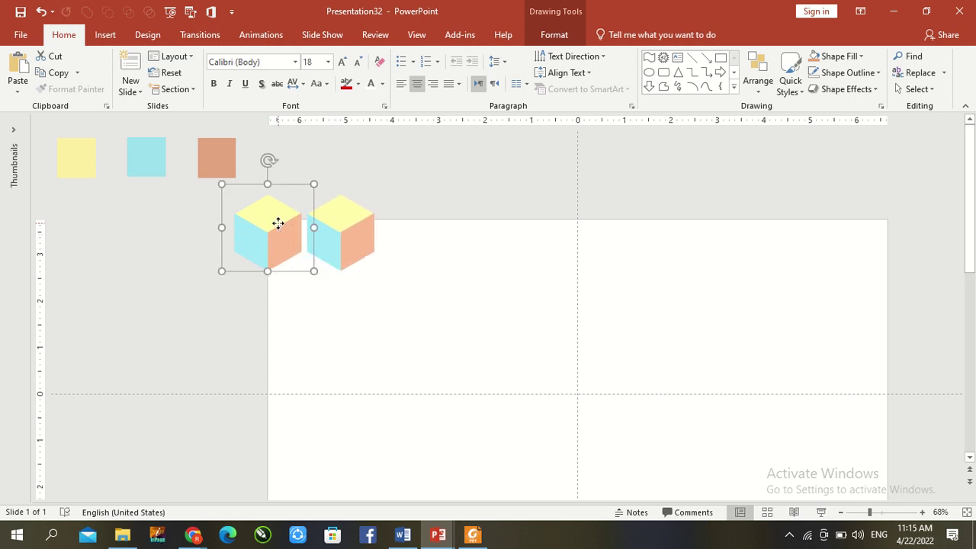
drag(268, 225, 266, 227)
key(ctrl+z)
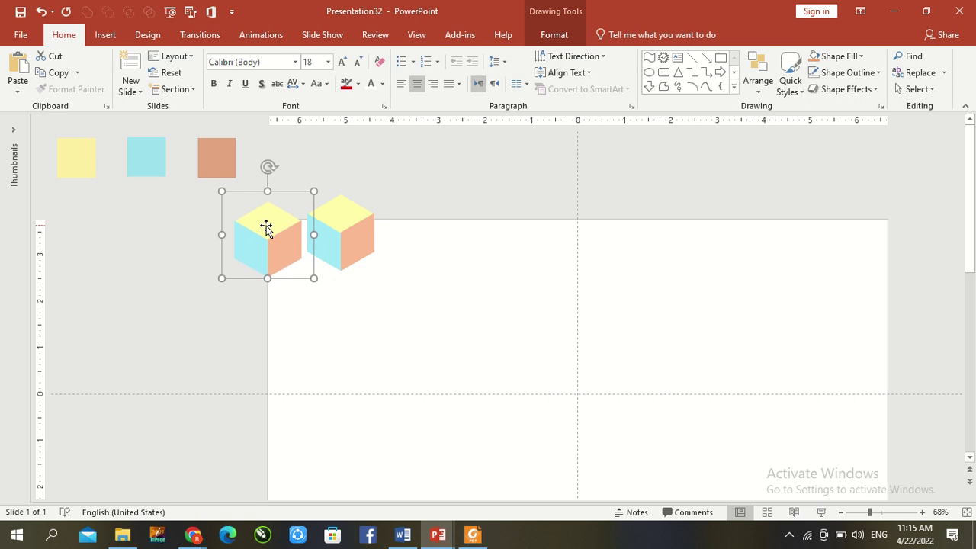
click(339, 248)
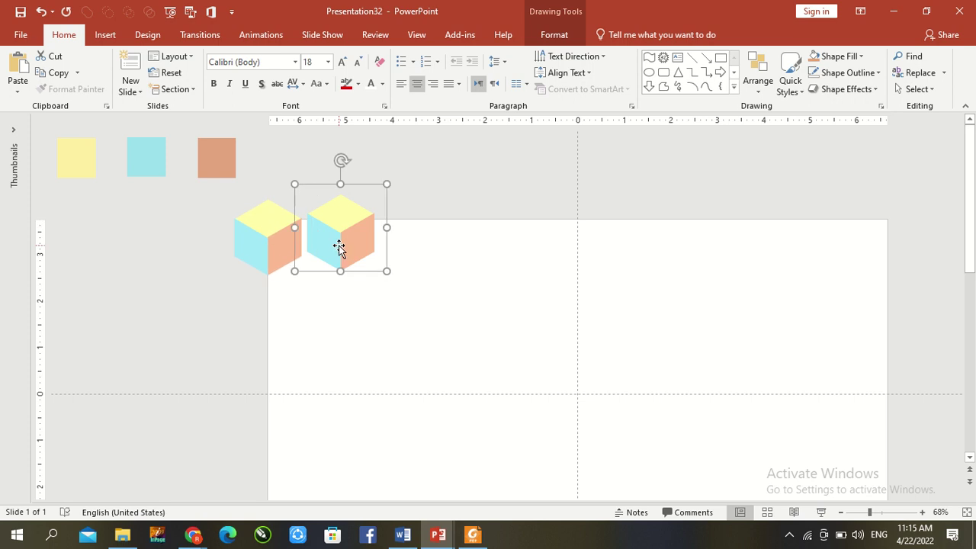
drag(337, 245, 402, 244)
key(ctrl+z)
Duplicate the cube to extend the row to ten, then marquee-select the whole row
key(ctrl+d)
key(ctrl+d)
key(ctrl+d)
key(ctrl+d)
key(ctrl+d)
key(ctrl+d)
key(ctrl+d)
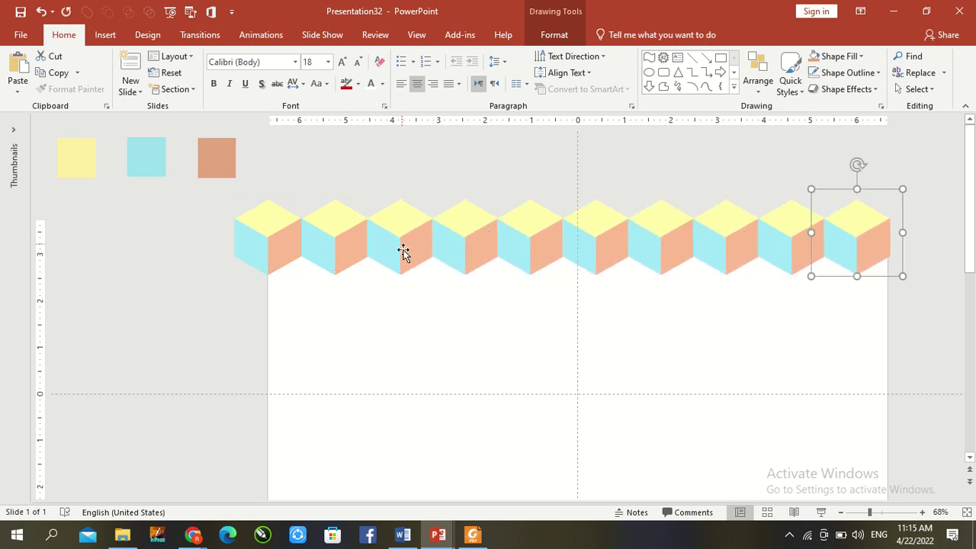
click(428, 334)
mouse_move(923, 323)
mouse_down()
mouse_move(238, 314)
mouse_move(183, 237)
mouse_move(193, 183)
mouse_up()
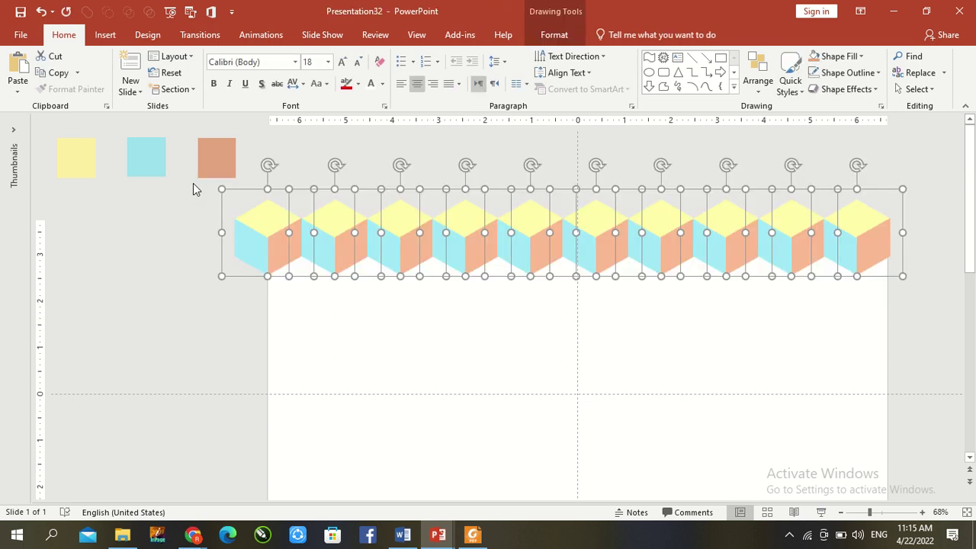
Duplicate the row, drop the copy beneath it nudged right, then select both rows
key(ctrl+d)
drag(278, 254, 299, 303)
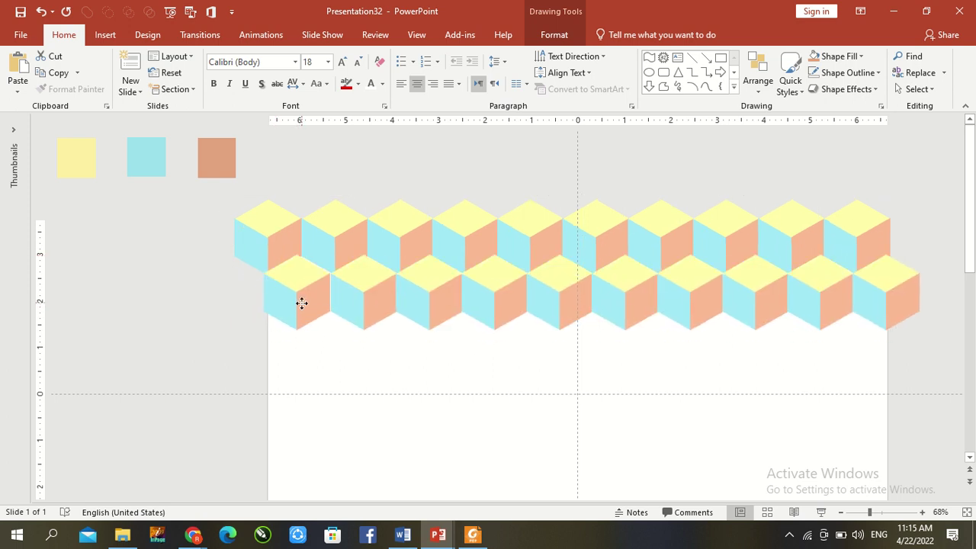
key(Right)
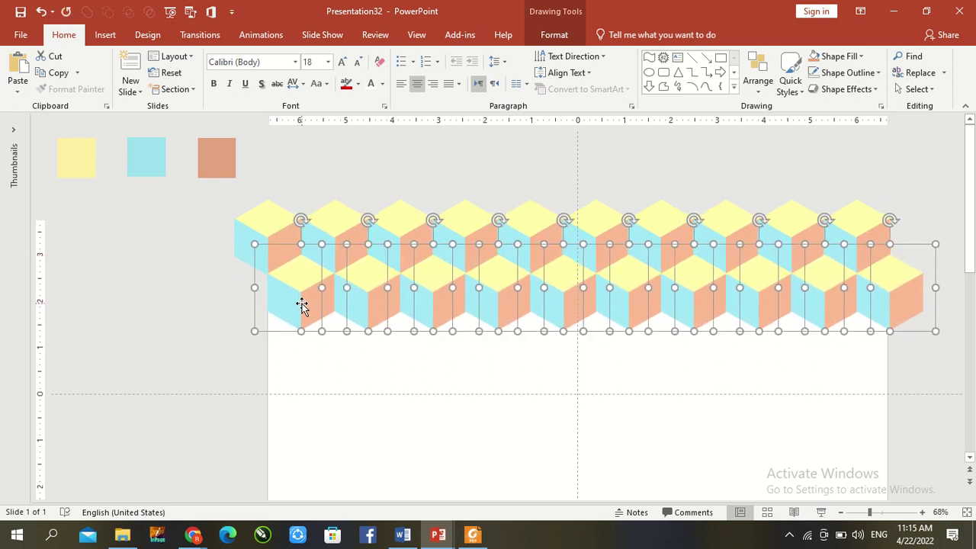
click(535, 392)
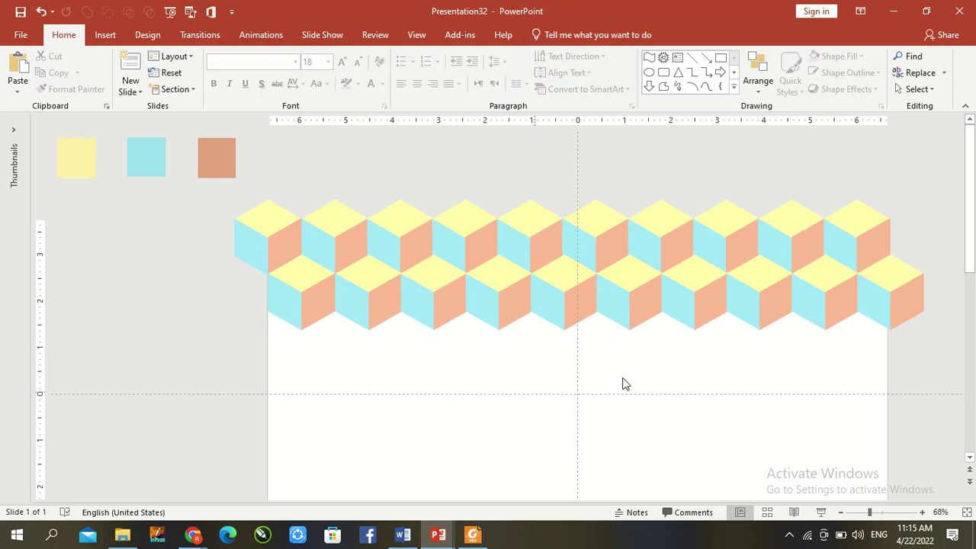
mouse_move(941, 366)
mouse_down()
mouse_move(359, 323)
mouse_move(267, 163)
mouse_move(217, 164)
mouse_up()
Duplicate the two-row band and move the copy down to fill the slide, then deselect
key(ctrl+d)
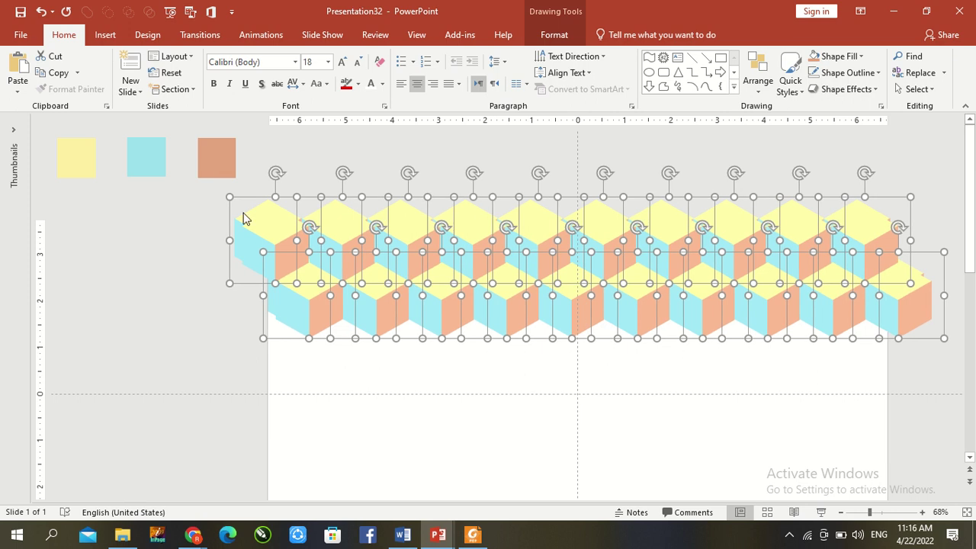
drag(284, 250, 282, 418)
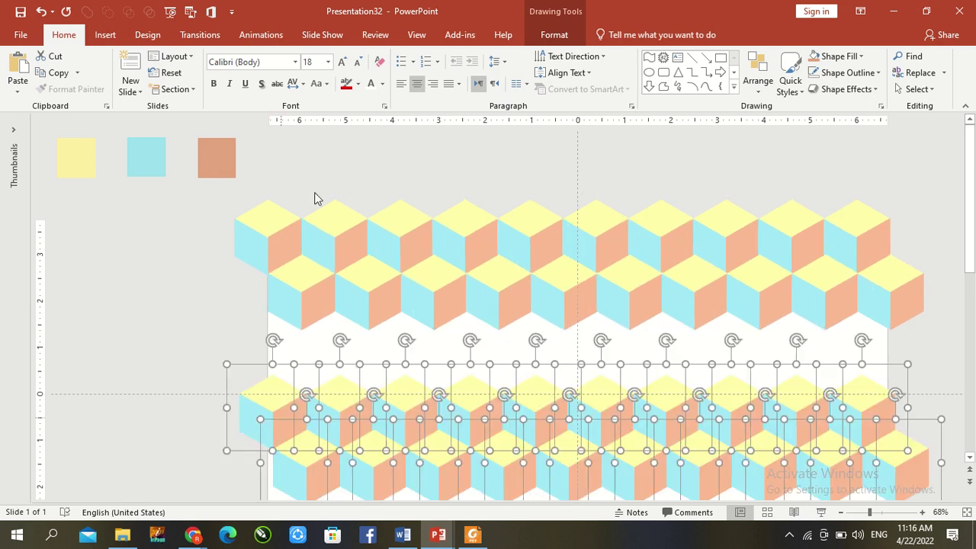
mouse_move(374, 4)
click(389, 31)
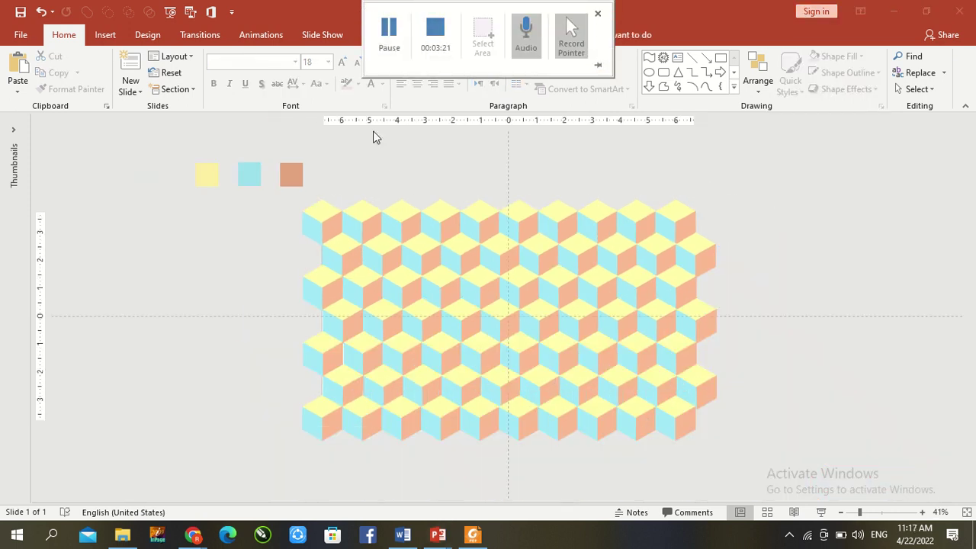